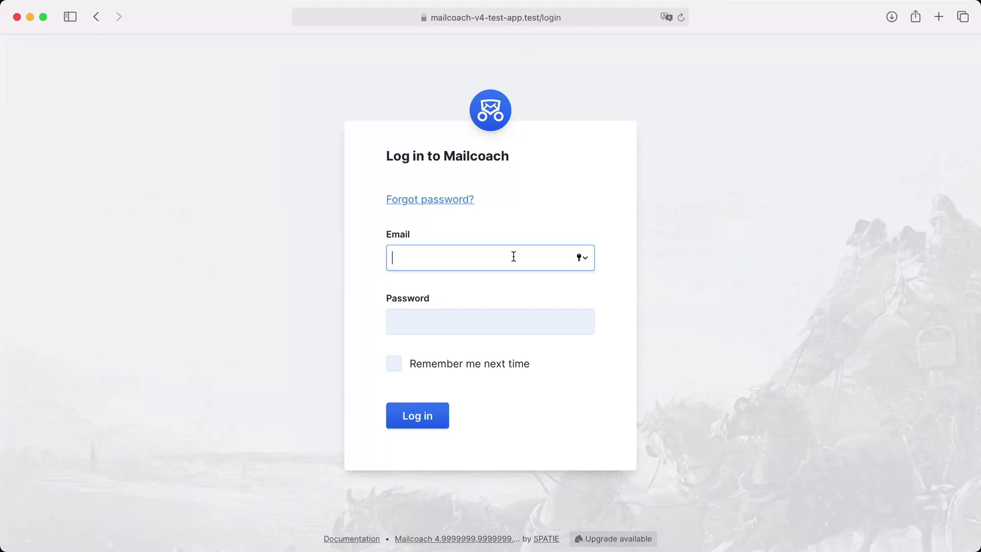
Log in with the account's email address and password
{"action": "key", "text": "Tab"}
{"action": "type", "text": "••••••••"}
{"action": "key", "text": "Return"}
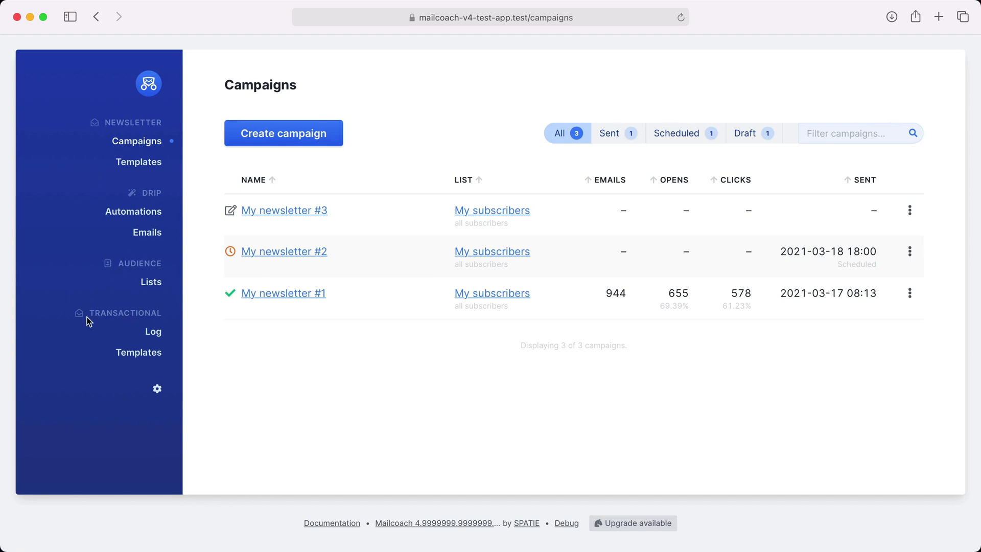
{"action": "left_click", "coordinate": [157, 389]}
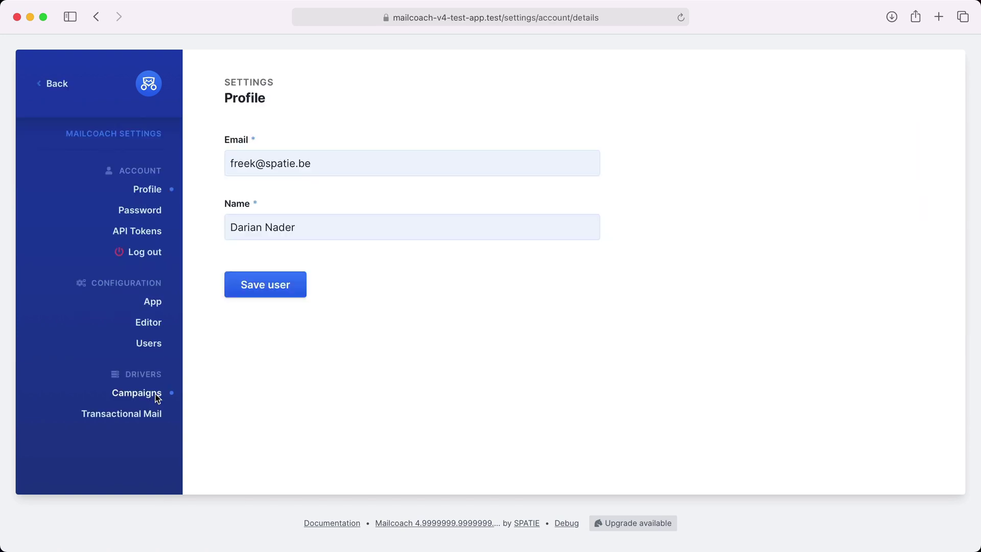
{"action": "left_click", "coordinate": [157, 397]}
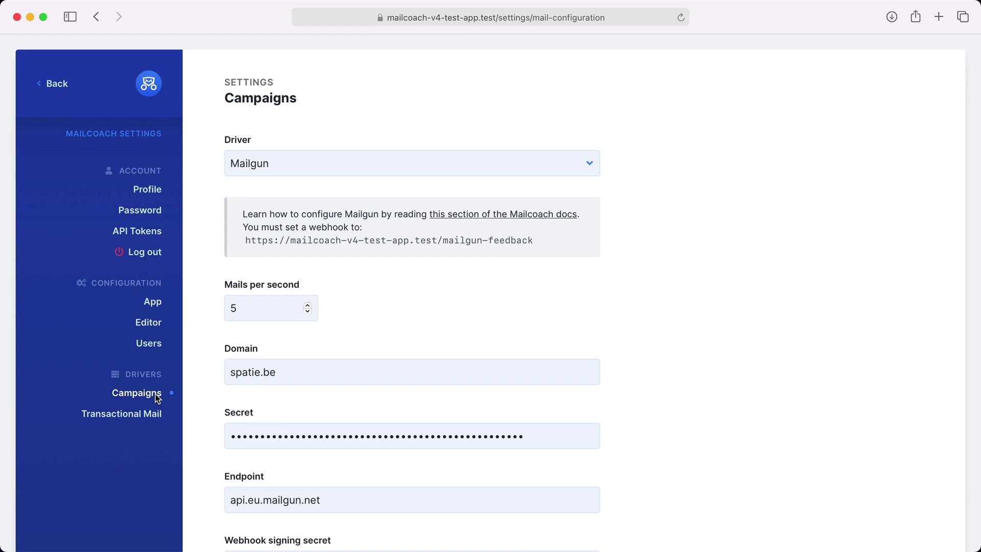
{"action": "left_click", "coordinate": [298, 163]}
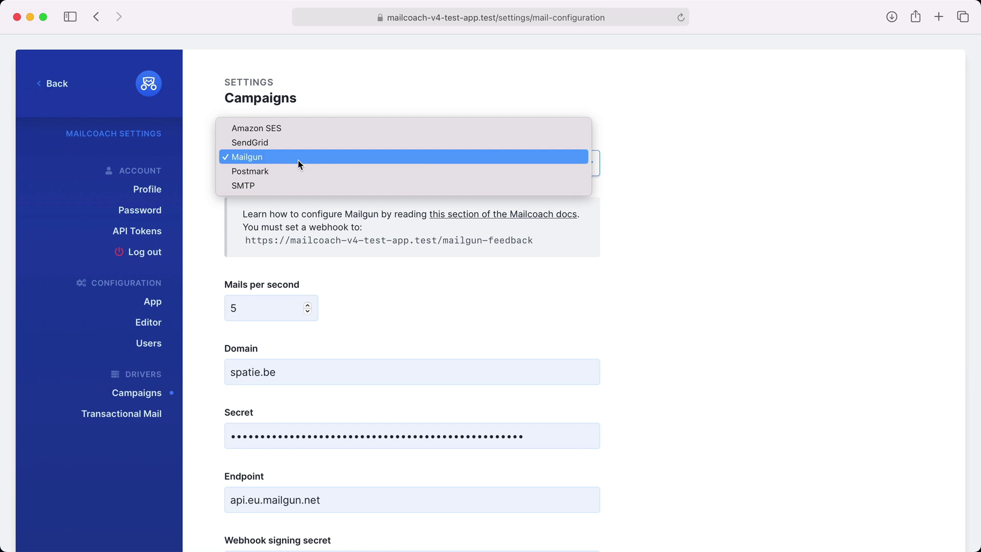
{"action": "left_click", "coordinate": [54, 84]}
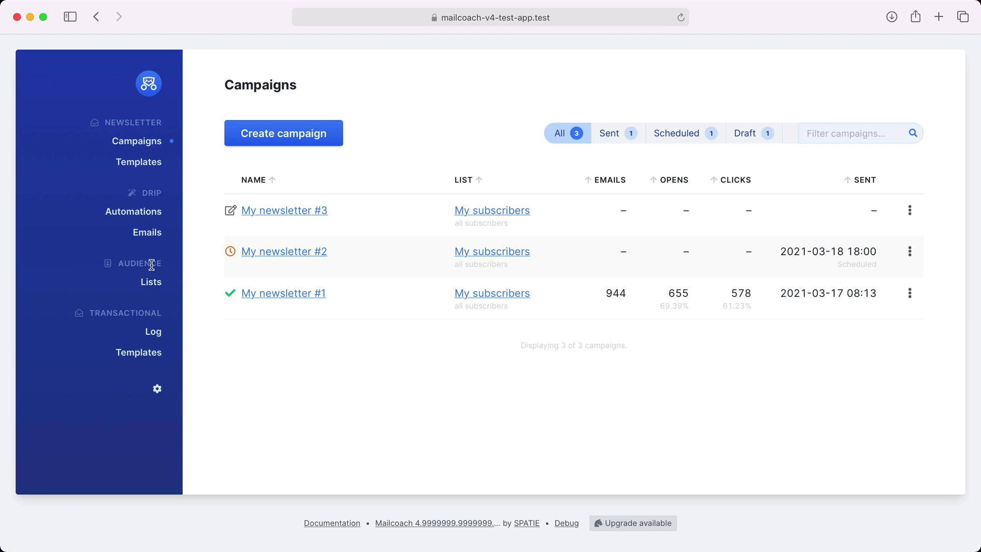
{"action": "left_click", "coordinate": [153, 282]}
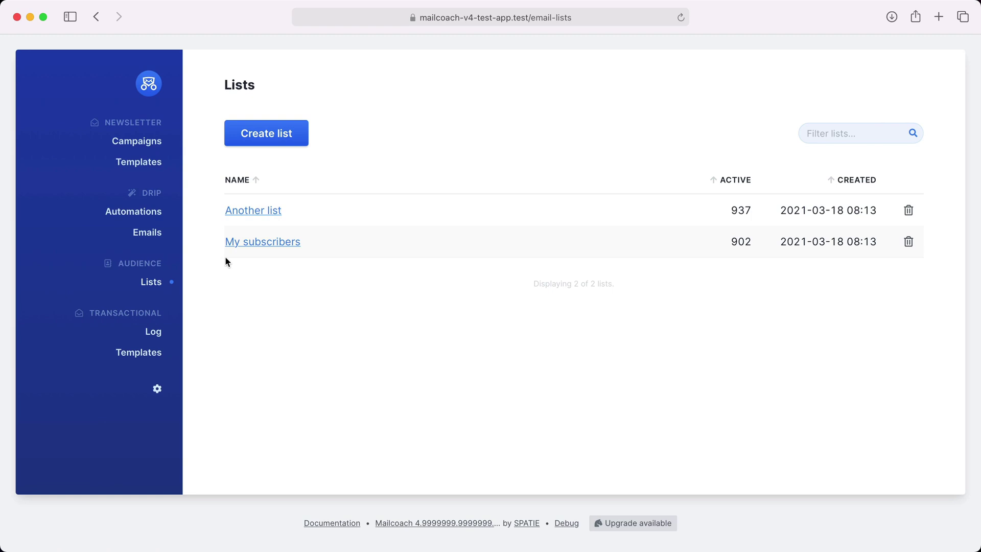
{"action": "left_click", "coordinate": [244, 243]}
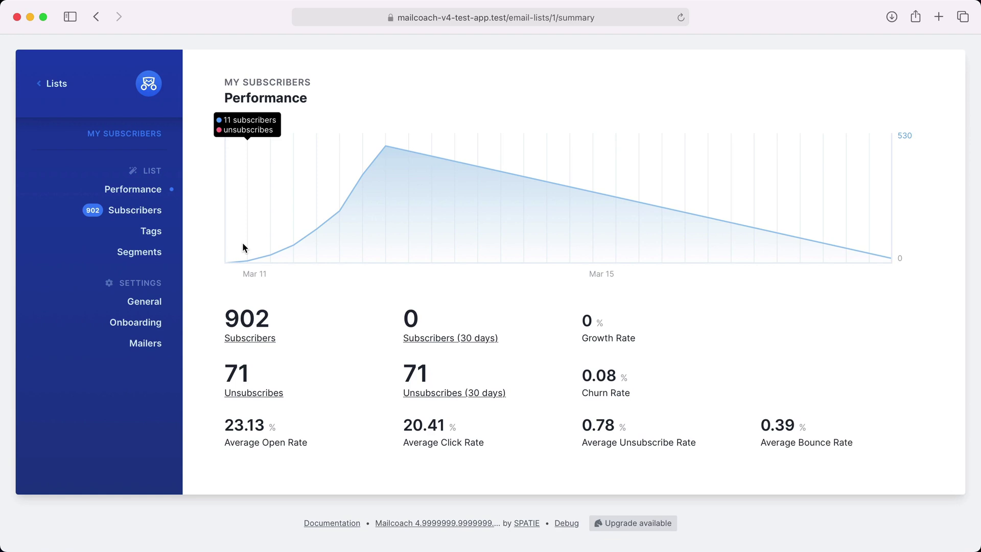
{"action": "left_click", "coordinate": [155, 219]}
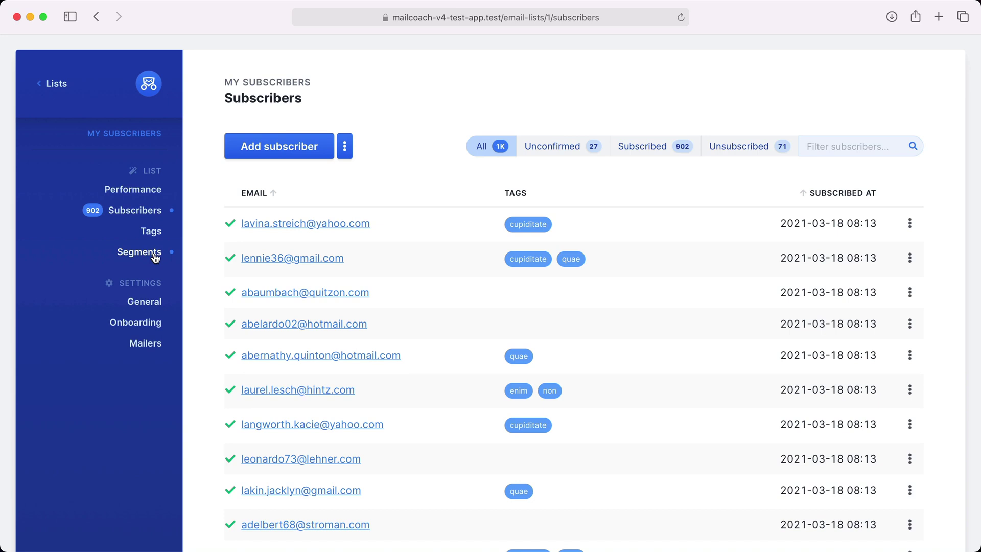
{"action": "left_click", "coordinate": [52, 84]}
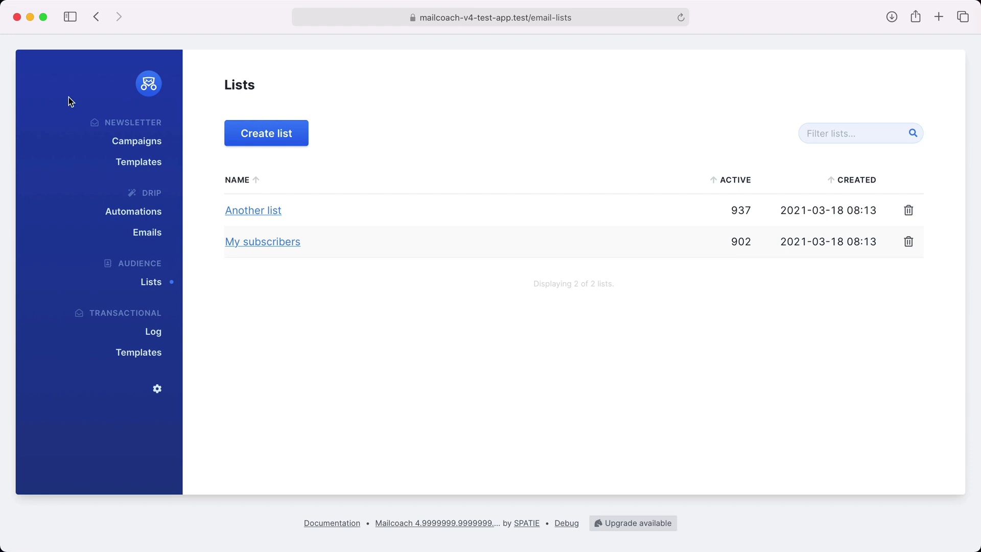
{"action": "left_click", "coordinate": [135, 139]}
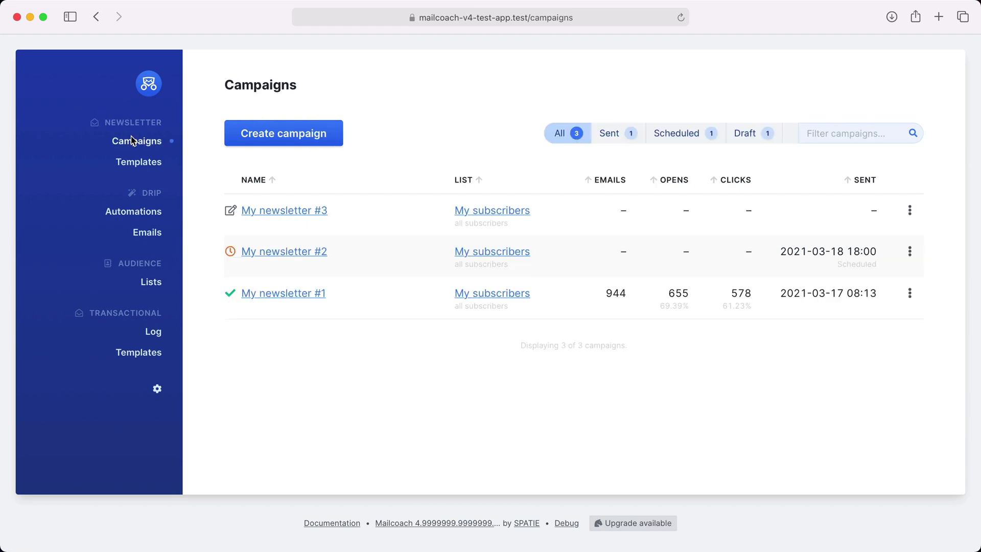
Create a campaign named 'My campaign' for the My subscribers list using My template
{"action": "left_click", "coordinate": [250, 131]}
{"action": "left_click", "coordinate": [409, 225]}
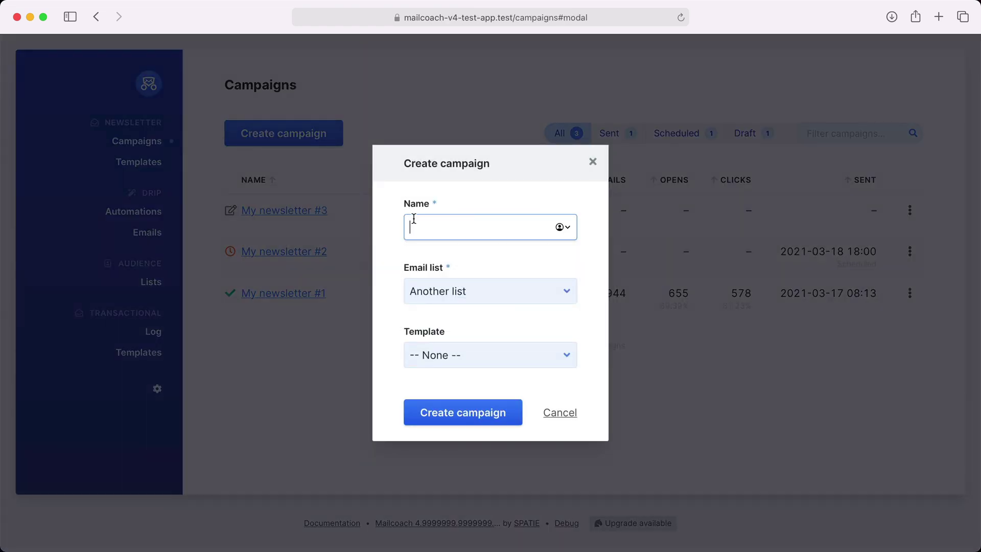
{"action": "type", "text": "My campaign"}
{"action": "left_click", "coordinate": [449, 291]}
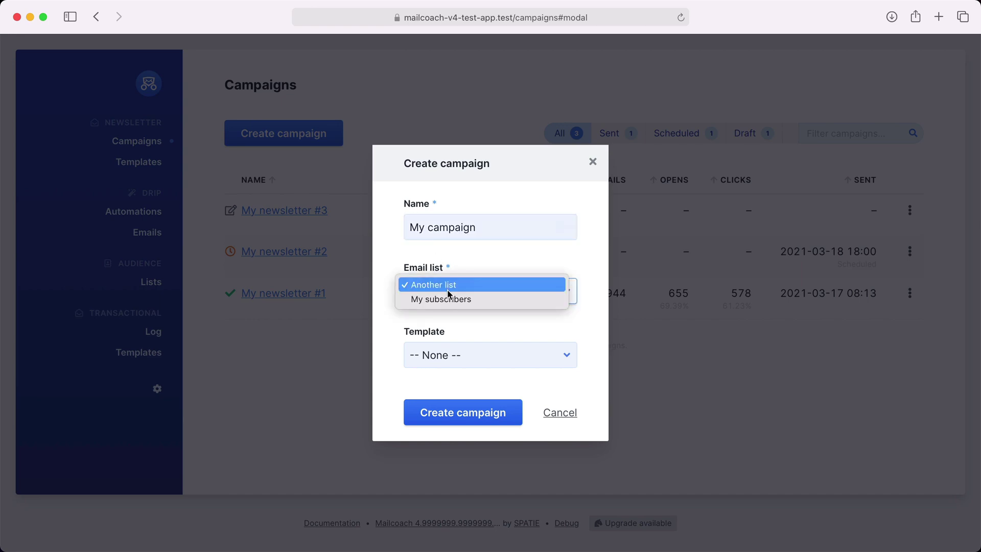
{"action": "left_click", "coordinate": [446, 299]}
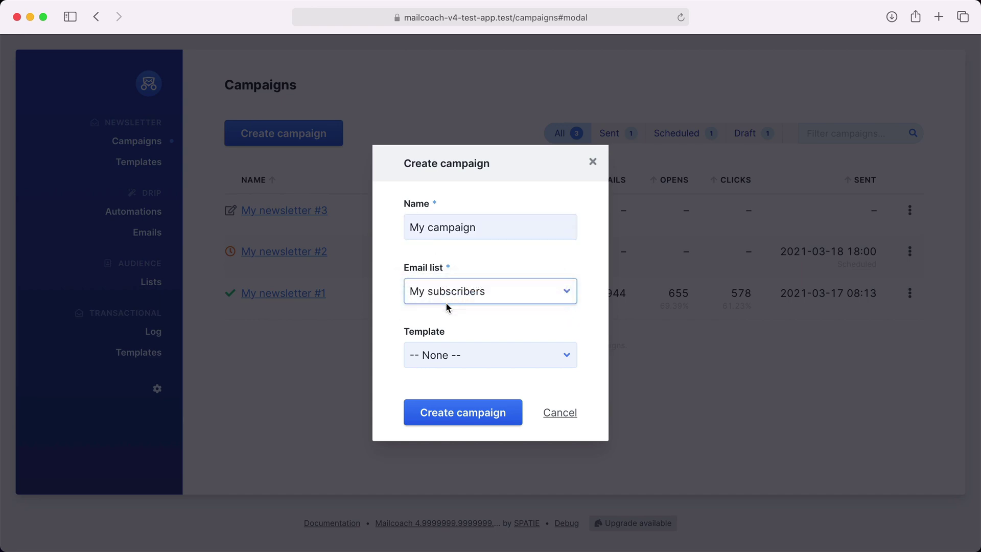
{"action": "left_click", "coordinate": [446, 353]}
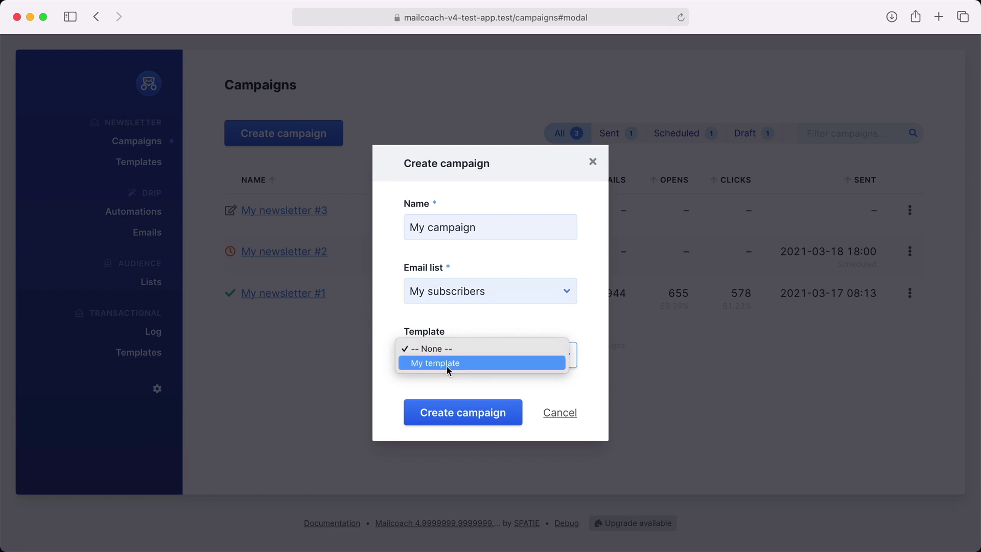
{"action": "left_click", "coordinate": [447, 366]}
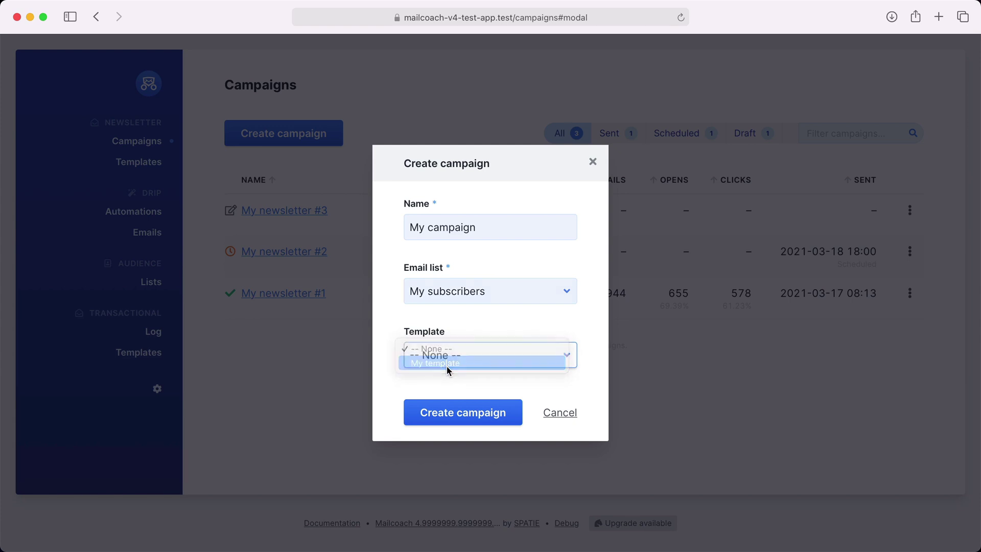
{"action": "left_click", "coordinate": [453, 409]}
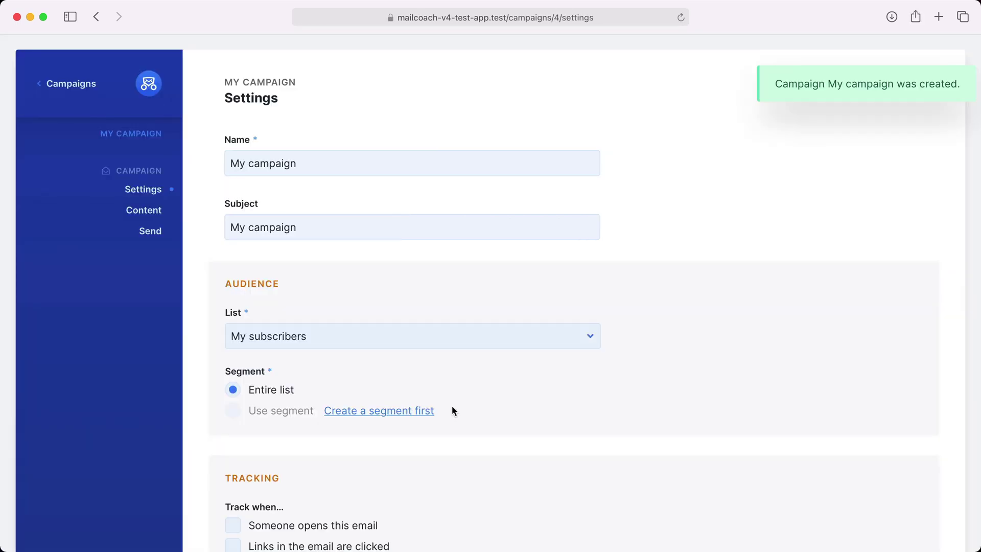
Review My campaign's settings and HTML content, then check its send page: ready for 902 subscribers
{"action": "scroll", "coordinate": [452, 406], "scroll_direction": "down", "scroll_amount": 5}
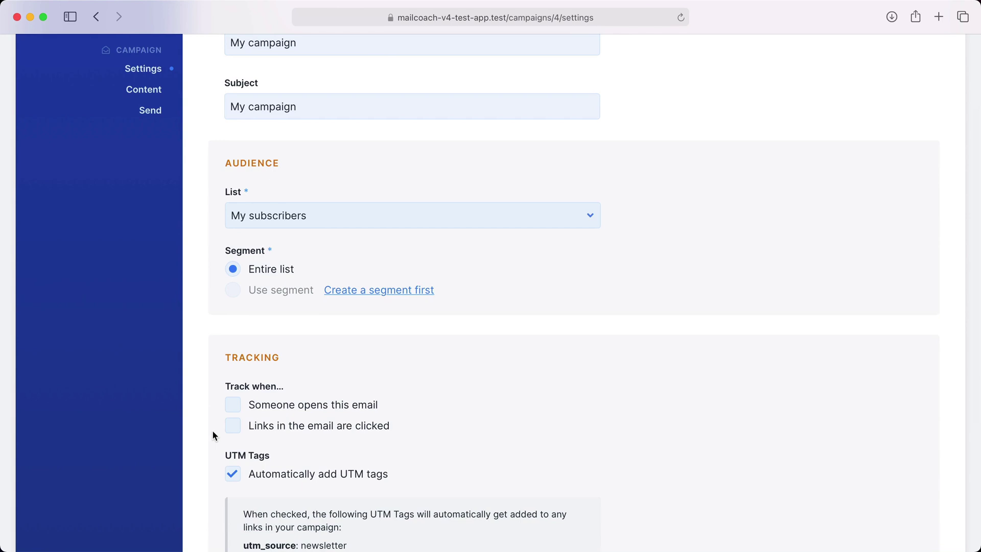
{"action": "left_click", "coordinate": [148, 90]}
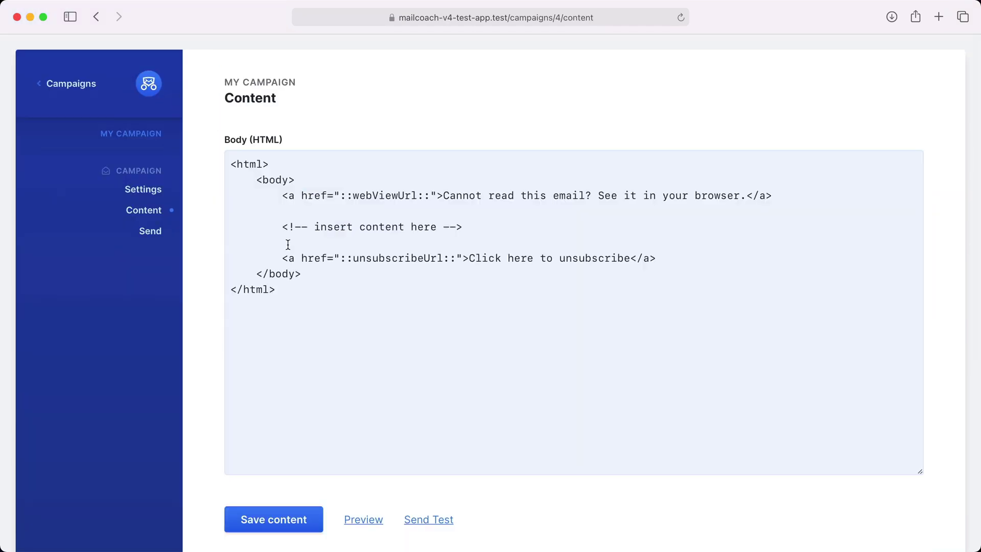
{"action": "scroll", "coordinate": [287, 244], "scroll_direction": "down", "scroll_amount": 10}
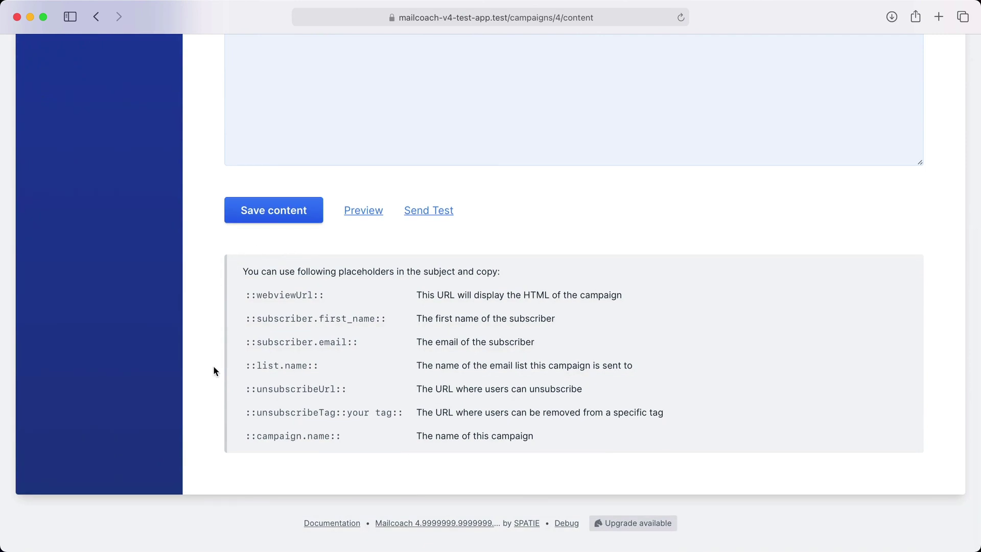
{"action": "scroll", "coordinate": [265, 437], "scroll_direction": "up", "scroll_amount": 7}
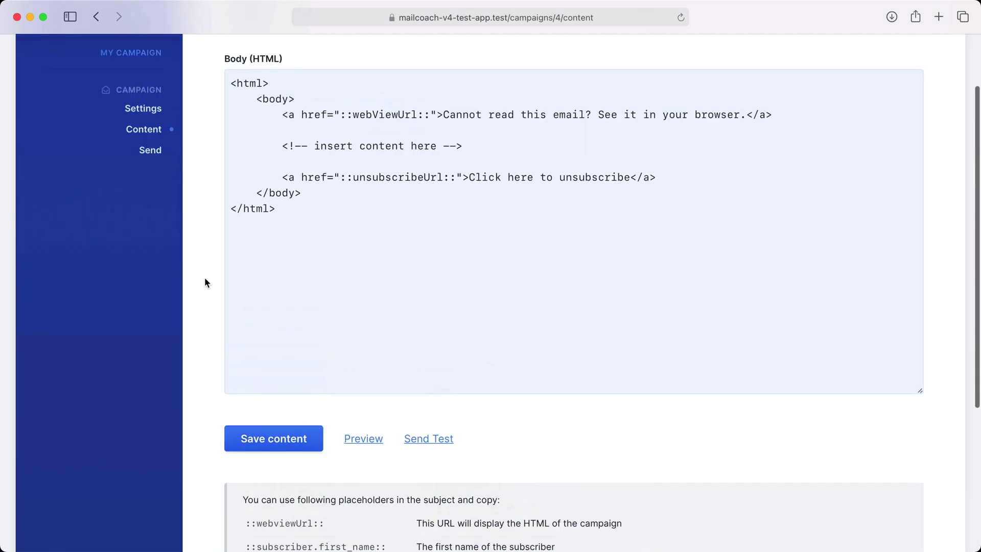
{"action": "left_click", "coordinate": [150, 150]}
{"action": "scroll", "coordinate": [243, 264], "scroll_direction": "down", "scroll_amount": 2}
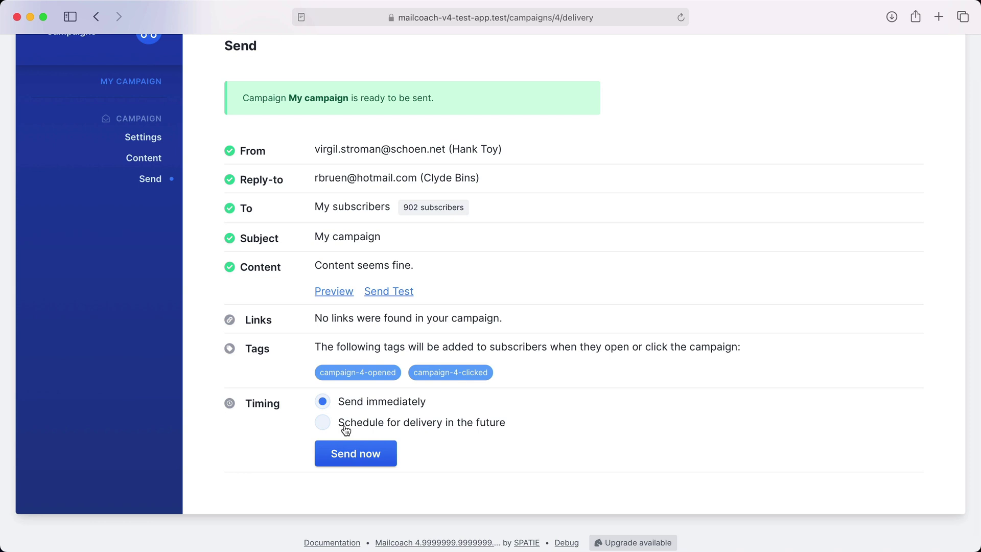
Look at the future-delivery scheduling option, then return to the four-campaign overview
{"action": "left_click", "coordinate": [327, 425]}
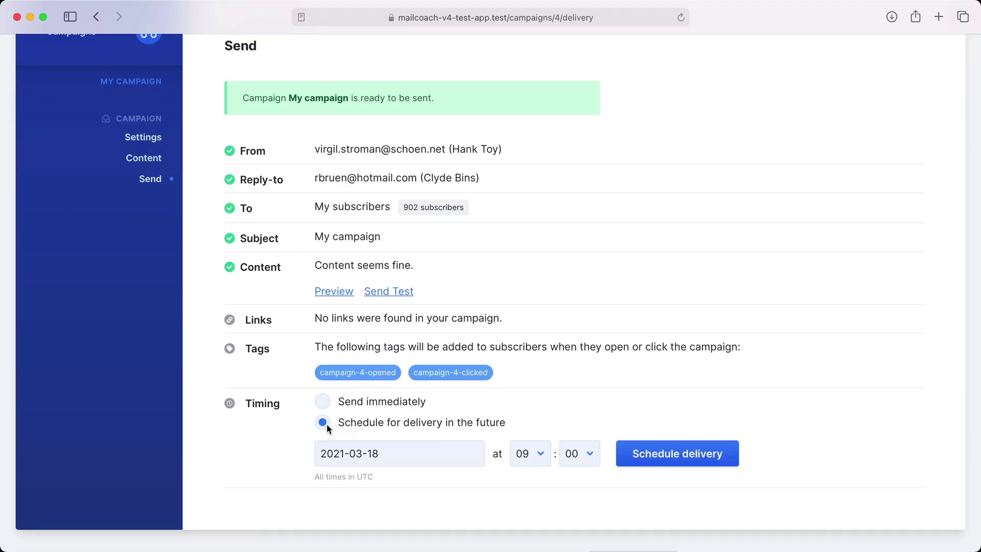
{"action": "left_click", "coordinate": [82, 84]}
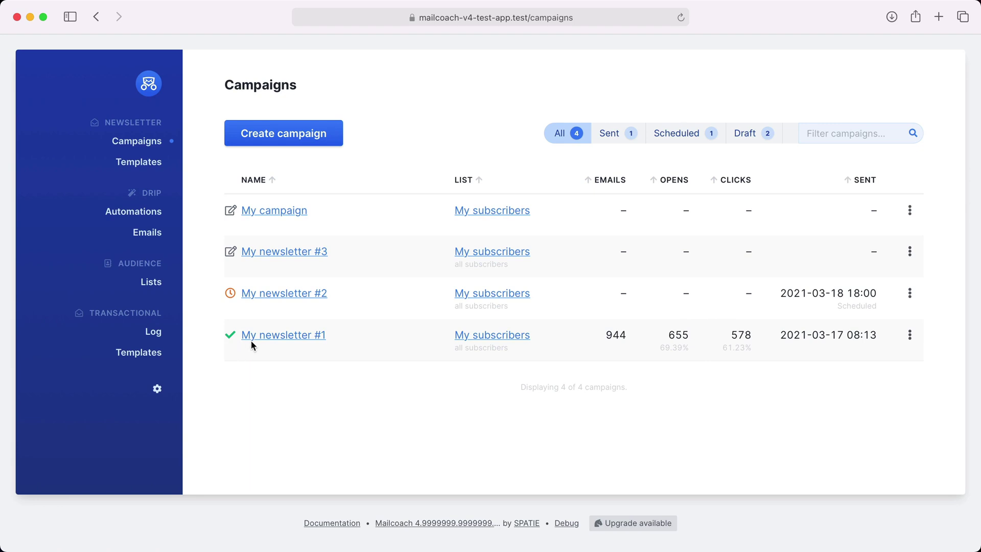
Inspect My newsletter #1's performance, opens and clicks statistics, then go back to Campaigns
{"action": "left_click", "coordinate": [263, 336]}
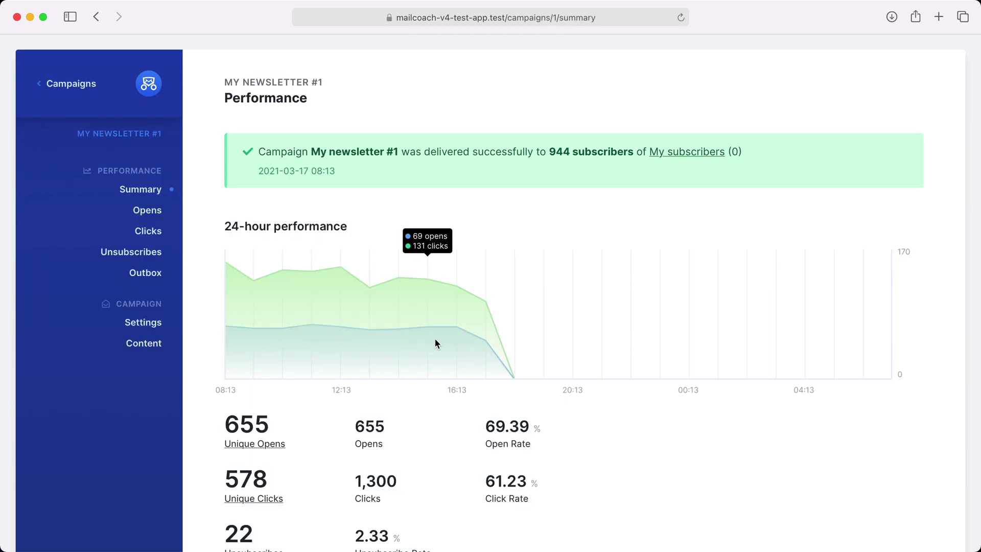
{"action": "scroll", "coordinate": [435, 341], "scroll_direction": "down", "scroll_amount": 3}
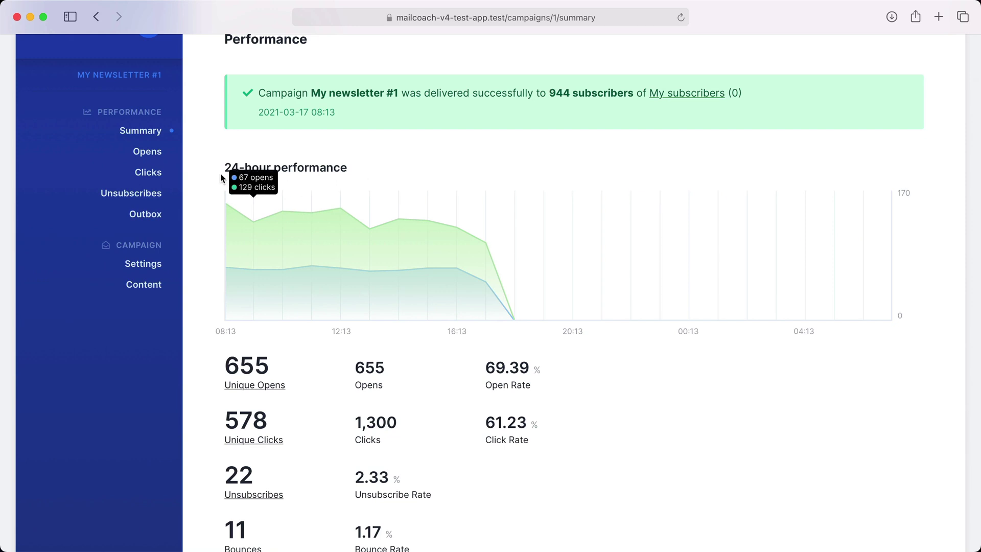
{"action": "left_click", "coordinate": [156, 152]}
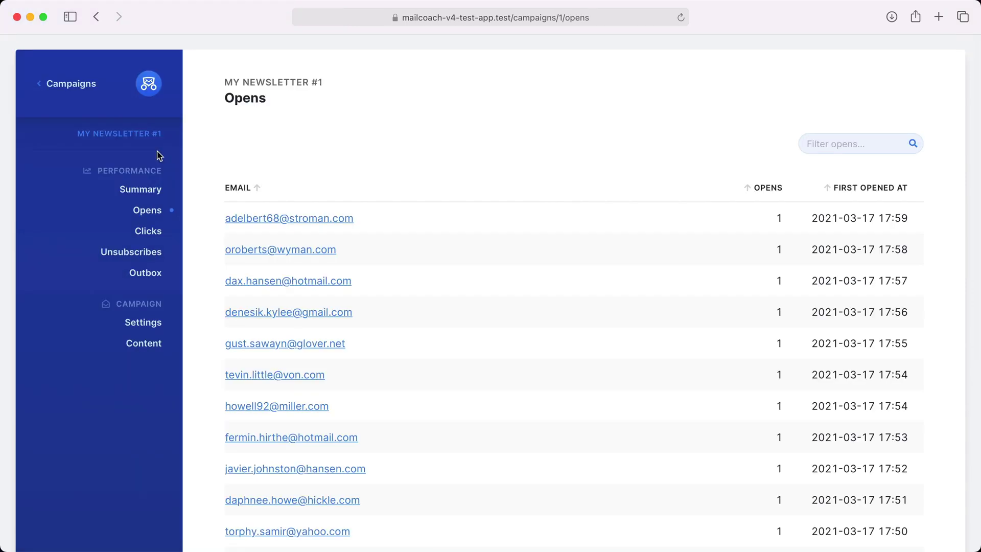
{"action": "left_click", "coordinate": [148, 231]}
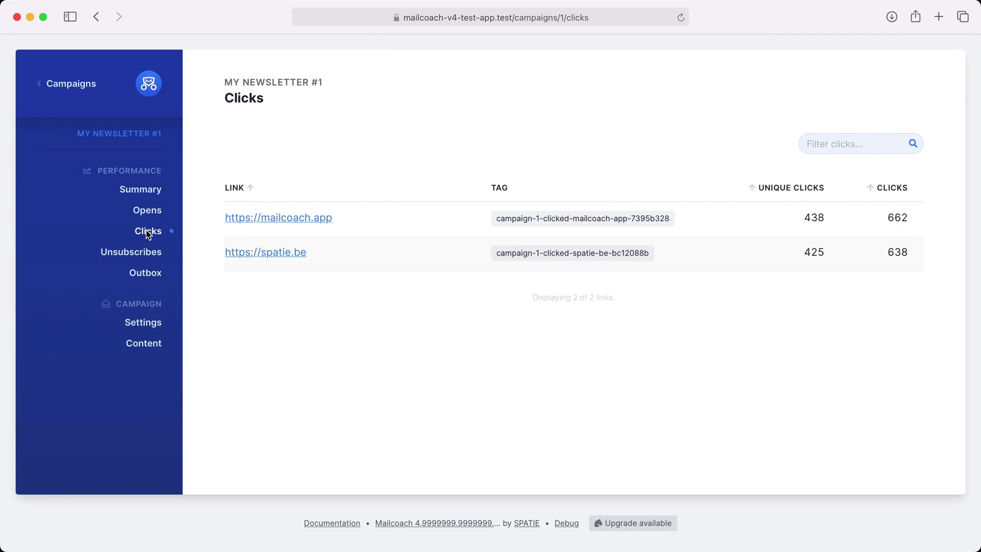
{"action": "left_click", "coordinate": [67, 84]}
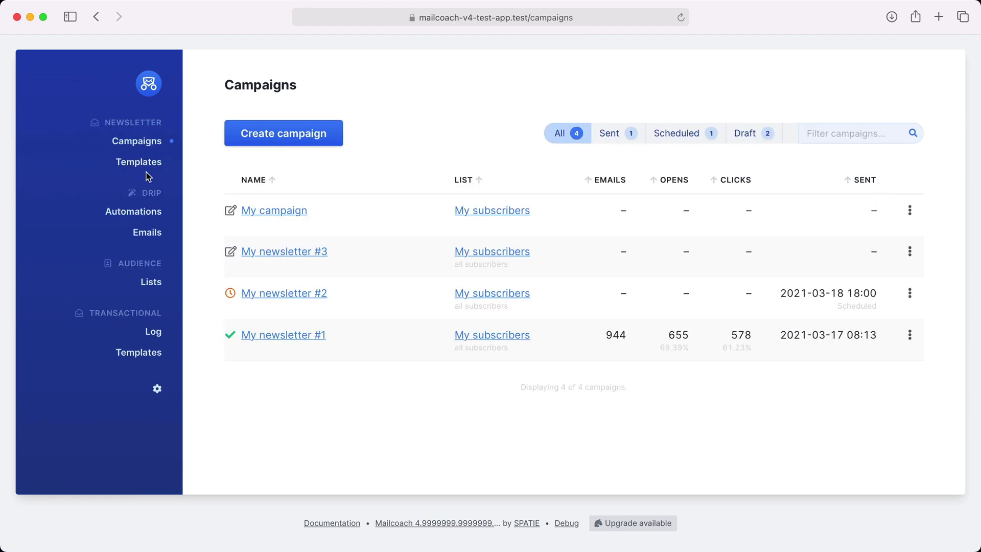
From the Automations page, create an automation named 'Send welcome mail'
{"action": "left_click", "coordinate": [153, 211]}
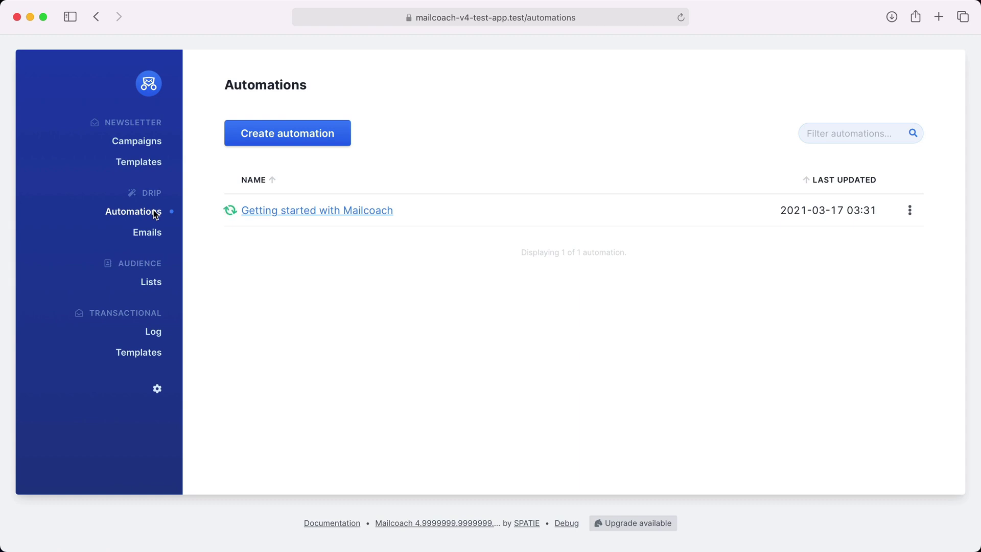
{"action": "left_click", "coordinate": [268, 133]}
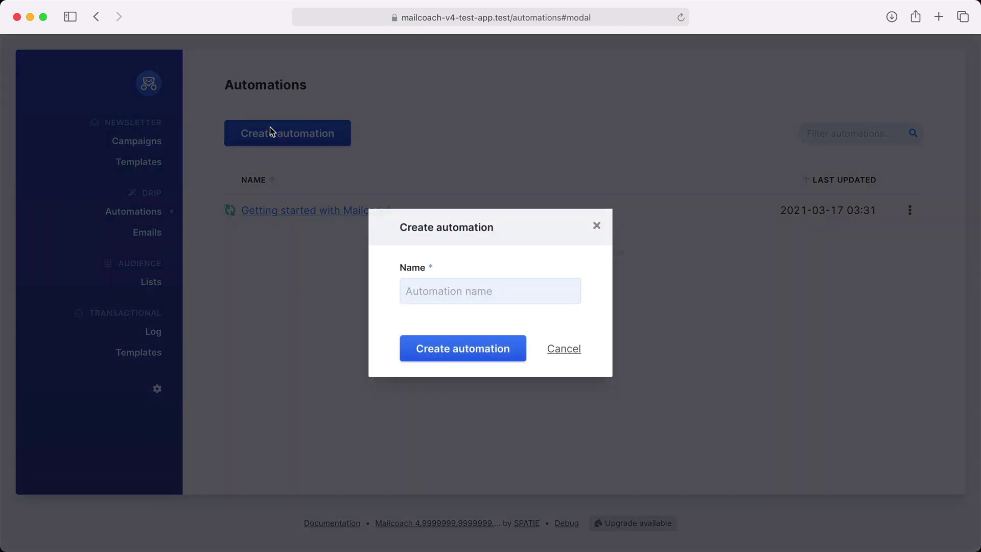
{"action": "left_click", "coordinate": [414, 287]}
{"action": "type", "text": "Send wecl"}
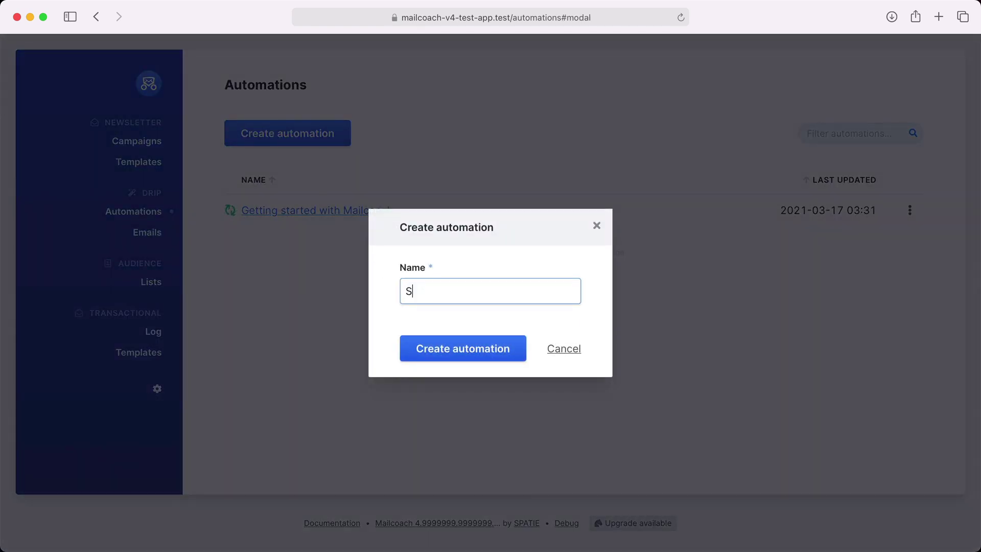
{"action": "key", "text": "BackSpace"}
{"action": "key", "text": "BackSpace"}
{"action": "type", "text": "lcome mail"}
{"action": "key", "text": "Return"}
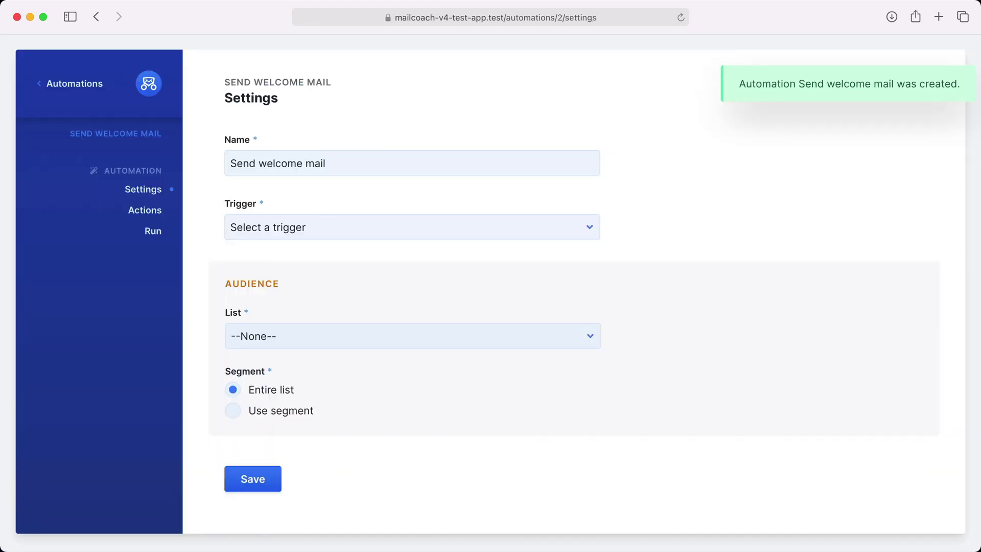
Set the trigger to 'When a user subscribes' on the My subscribers list and save
{"action": "left_click", "coordinate": [435, 238]}
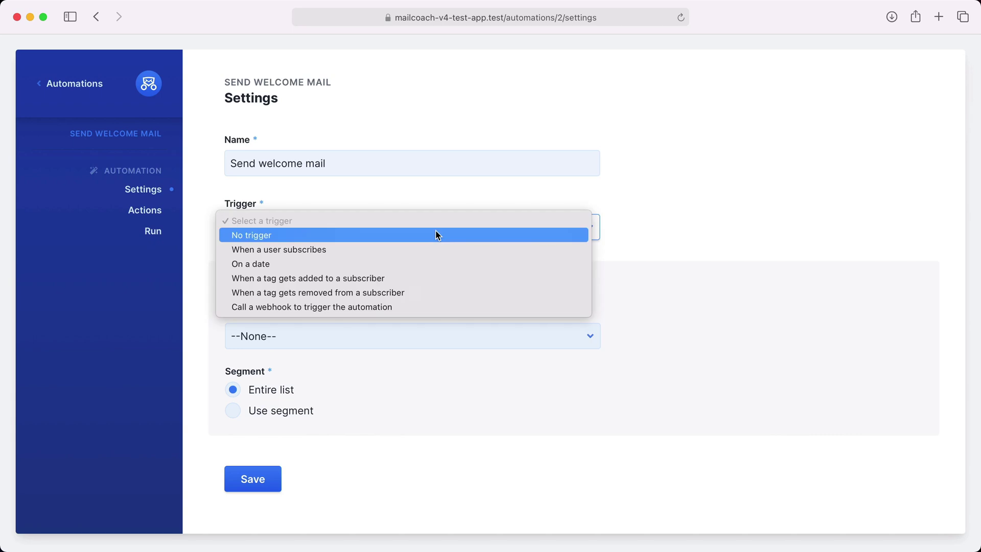
{"action": "left_click", "coordinate": [422, 249]}
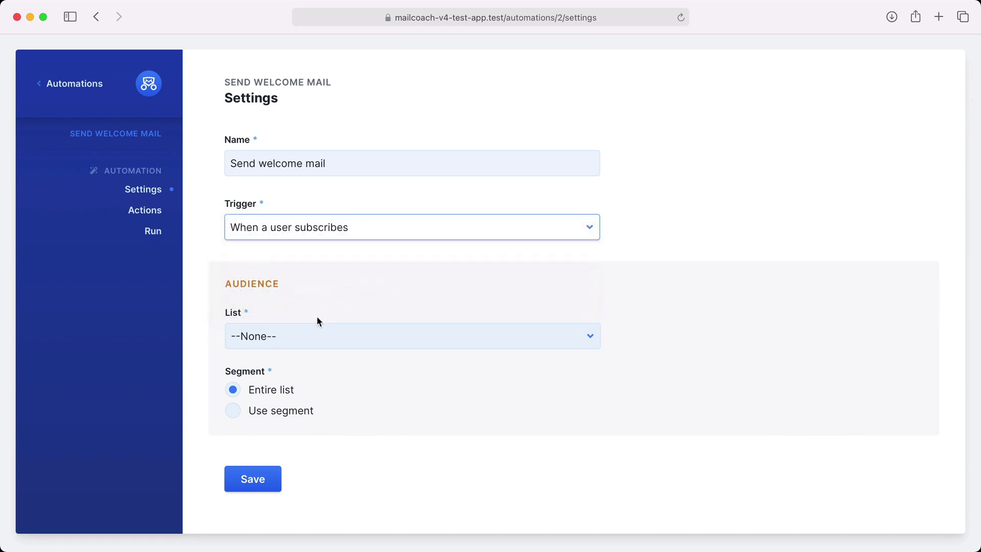
{"action": "left_click", "coordinate": [309, 334]}
{"action": "left_click", "coordinate": [297, 344]}
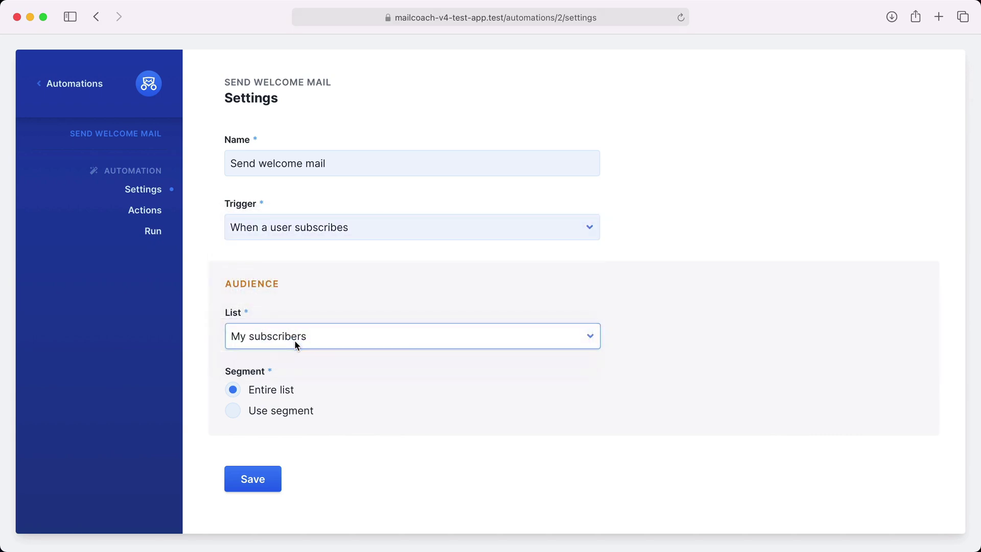
{"action": "left_click", "coordinate": [253, 473]}
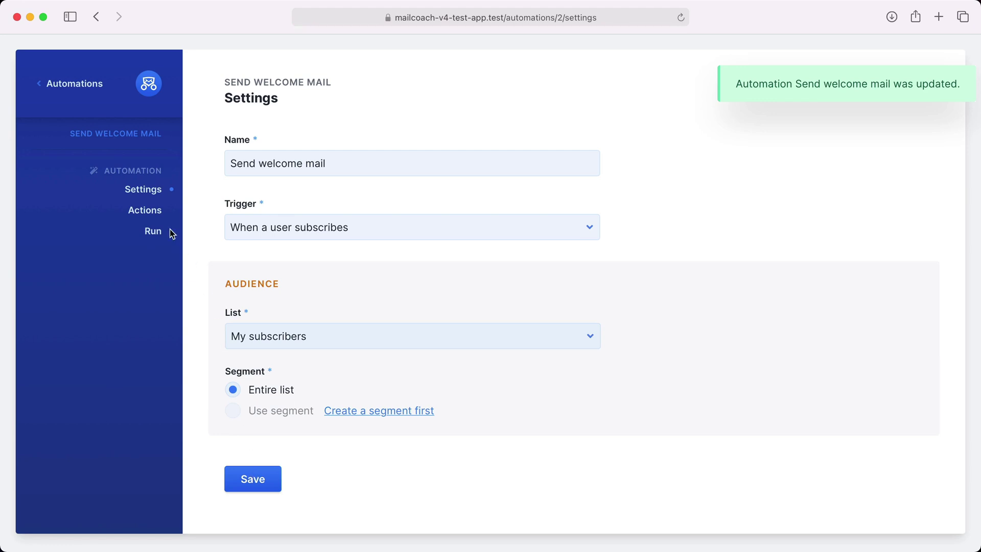
{"action": "left_click", "coordinate": [145, 211]}
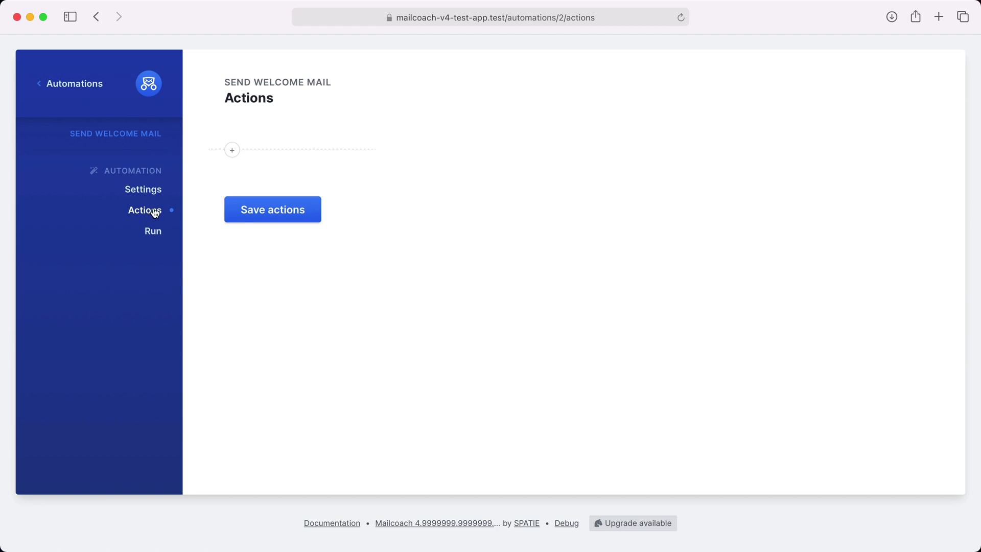
Add a Send an email action that sends the Welcome email as step 1
{"action": "left_click", "coordinate": [232, 150]}
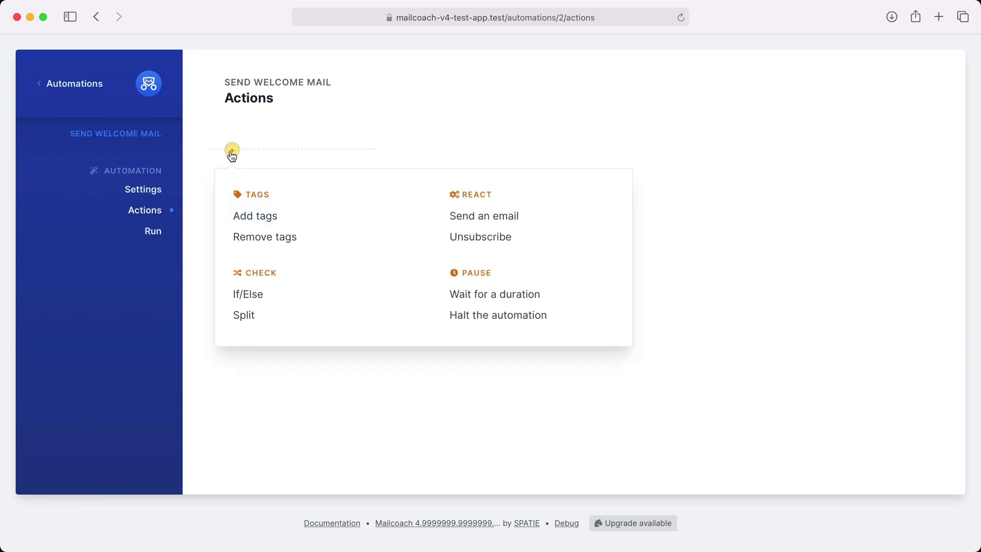
{"action": "left_click", "coordinate": [478, 218]}
{"action": "left_click", "coordinate": [425, 244]}
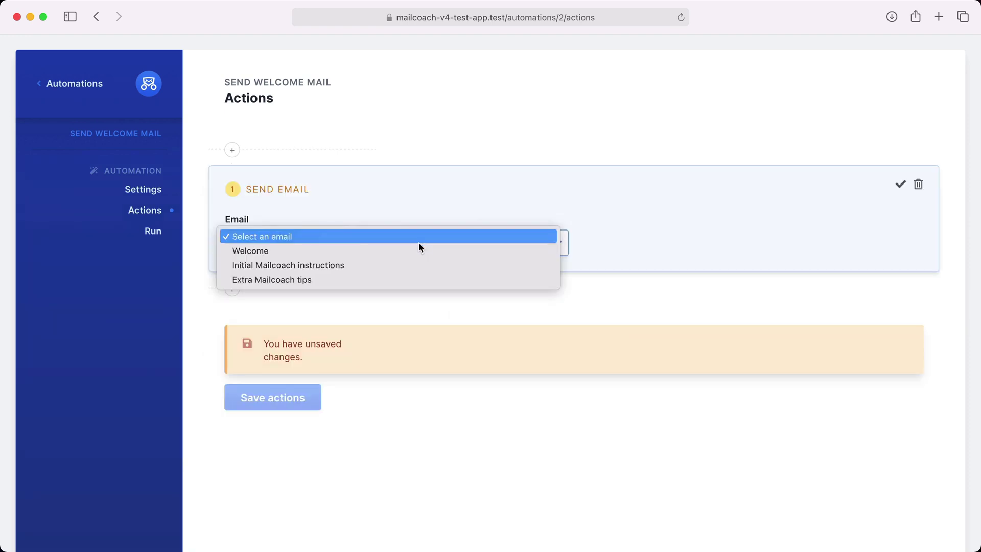
{"action": "left_click", "coordinate": [402, 250]}
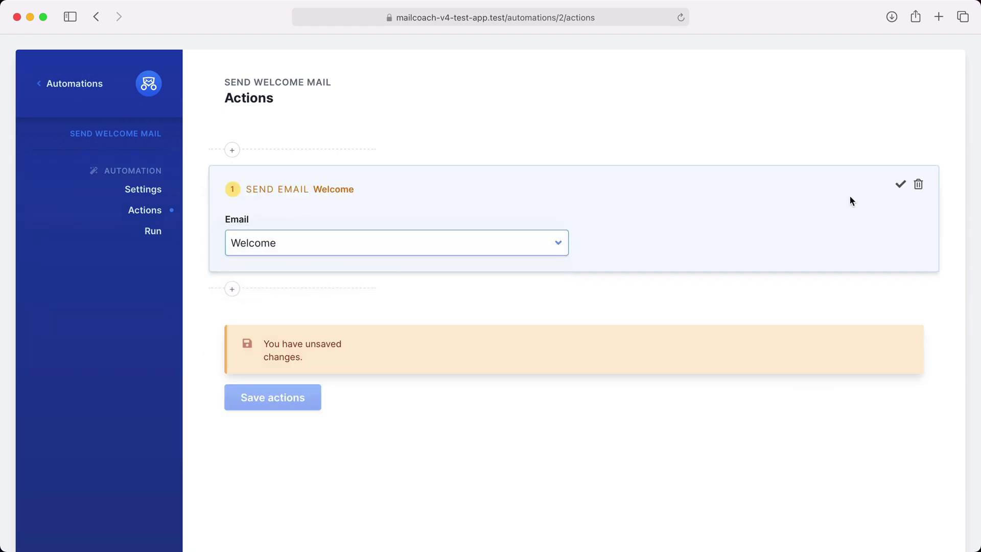
{"action": "left_click", "coordinate": [899, 185]}
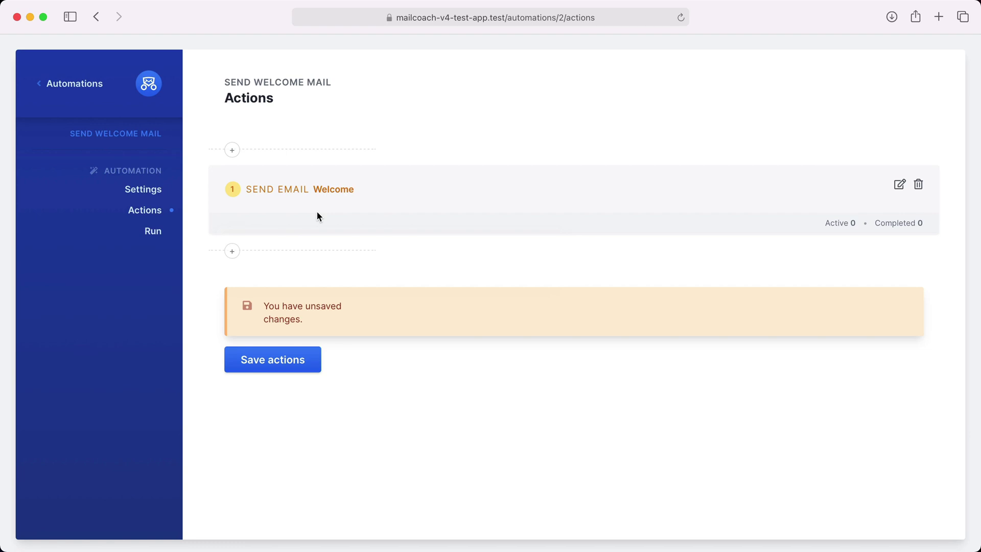
Insert a 1-hour wait before the Welcome email step and save the actions
{"action": "left_click", "coordinate": [233, 152]}
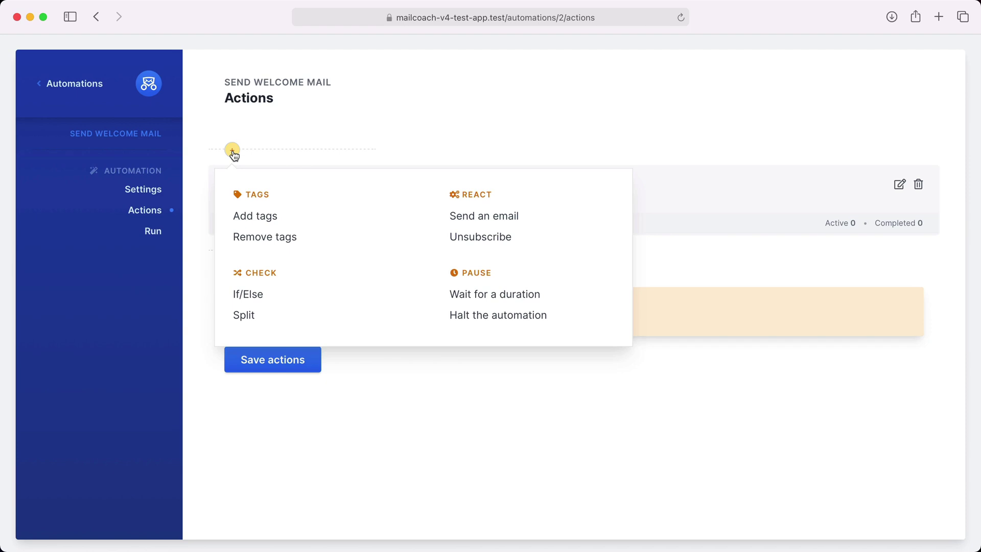
{"action": "left_click", "coordinate": [476, 293]}
{"action": "left_click", "coordinate": [492, 240]}
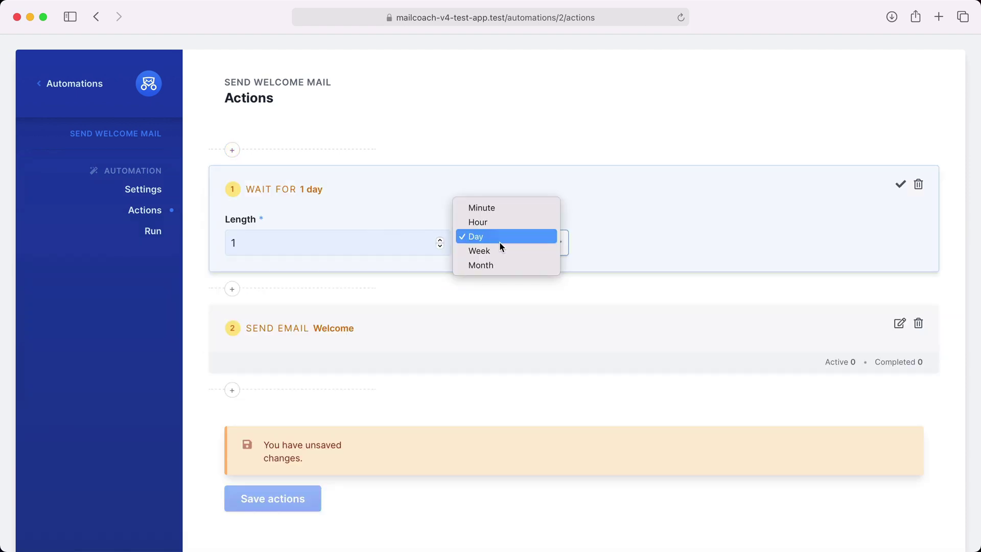
{"action": "left_click", "coordinate": [501, 222]}
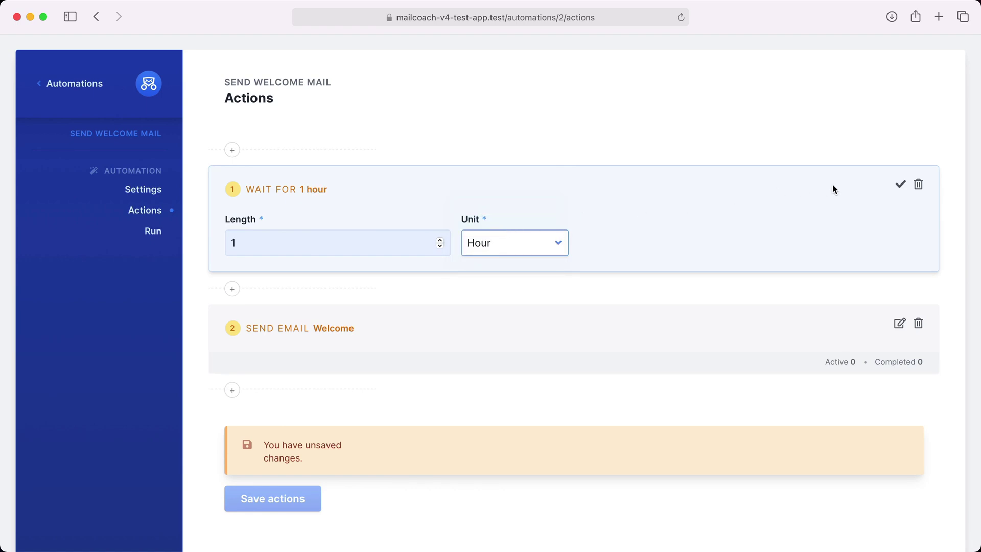
{"action": "left_click", "coordinate": [899, 186]}
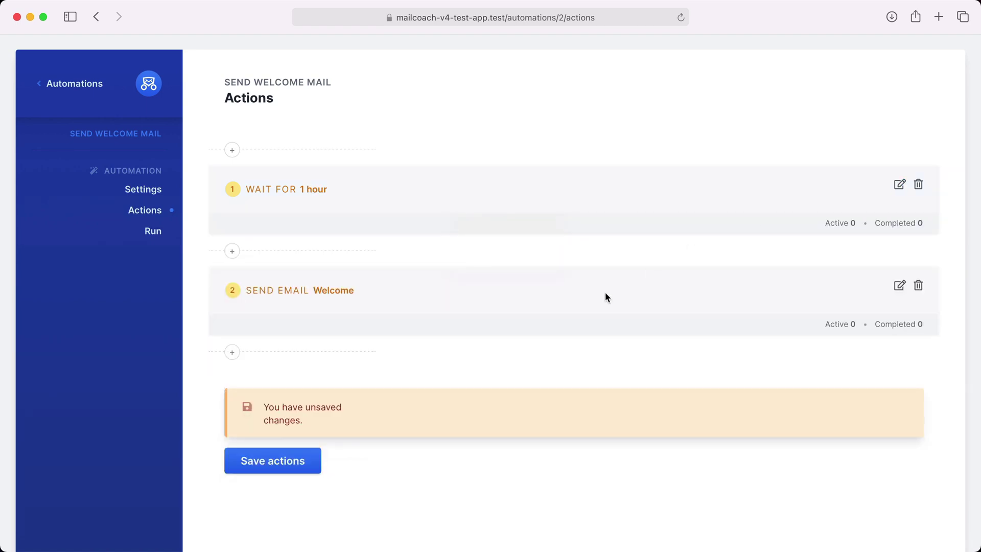
{"action": "left_click", "coordinate": [317, 460]}
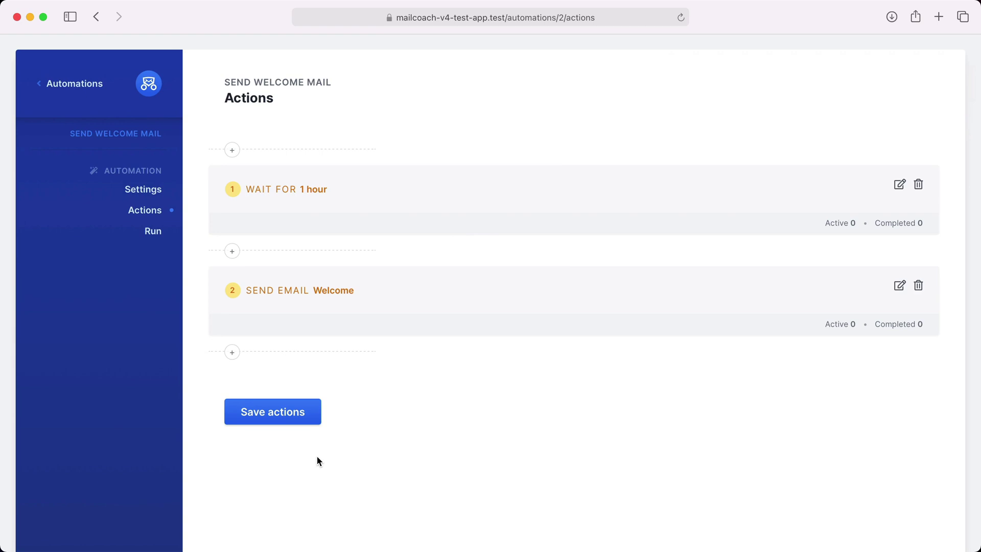
{"action": "left_click", "coordinate": [232, 353]}
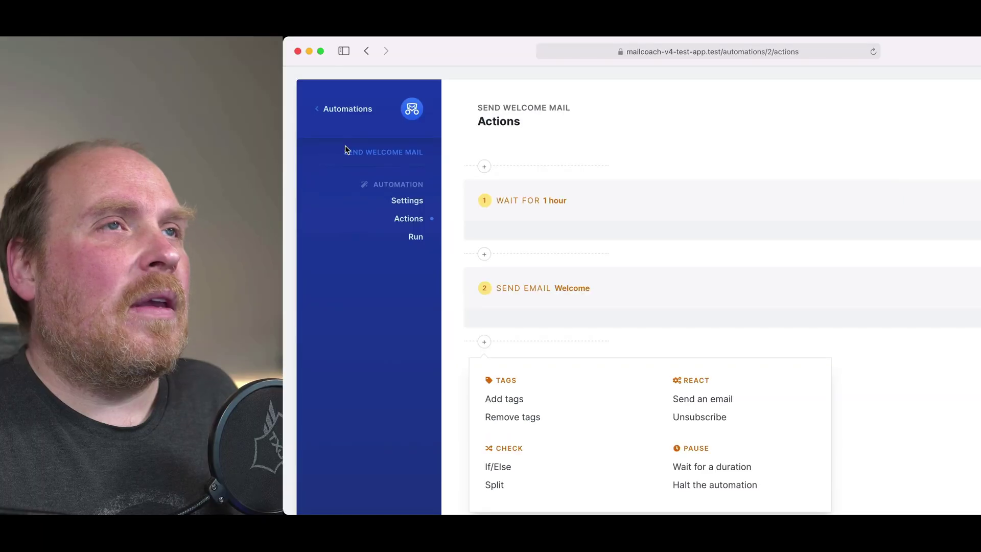
Go back to the Campaigns overview listing the four campaigns
{"action": "left_click", "coordinate": [149, 91]}
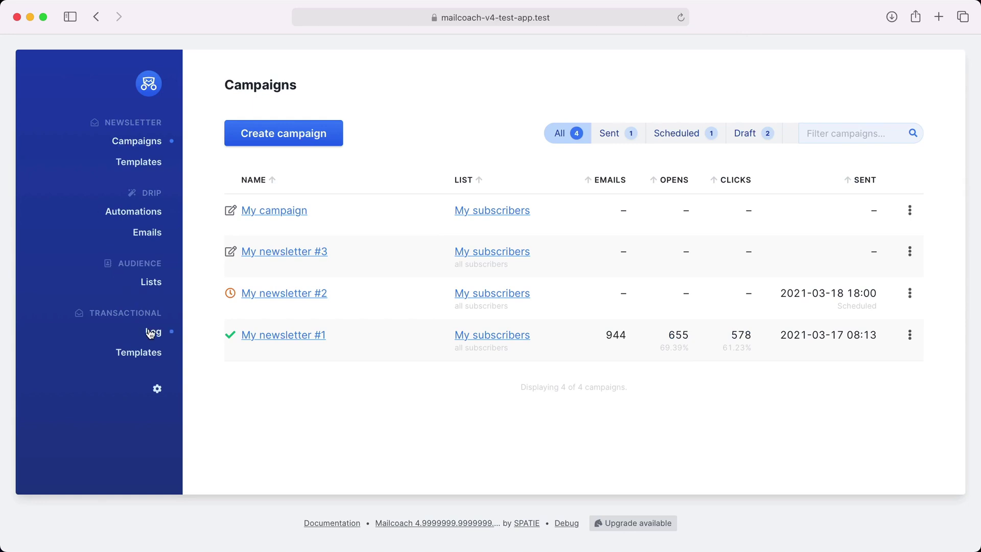
Glance at the transactional mail log, then open the 'Trail ended' template from Templates
{"action": "left_click", "coordinate": [150, 333]}
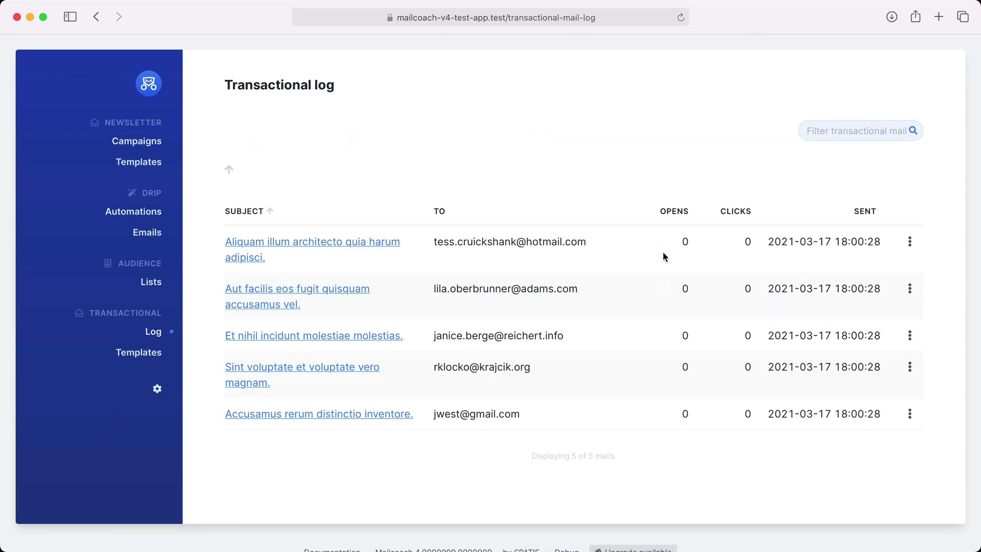
{"action": "left_click", "coordinate": [147, 354]}
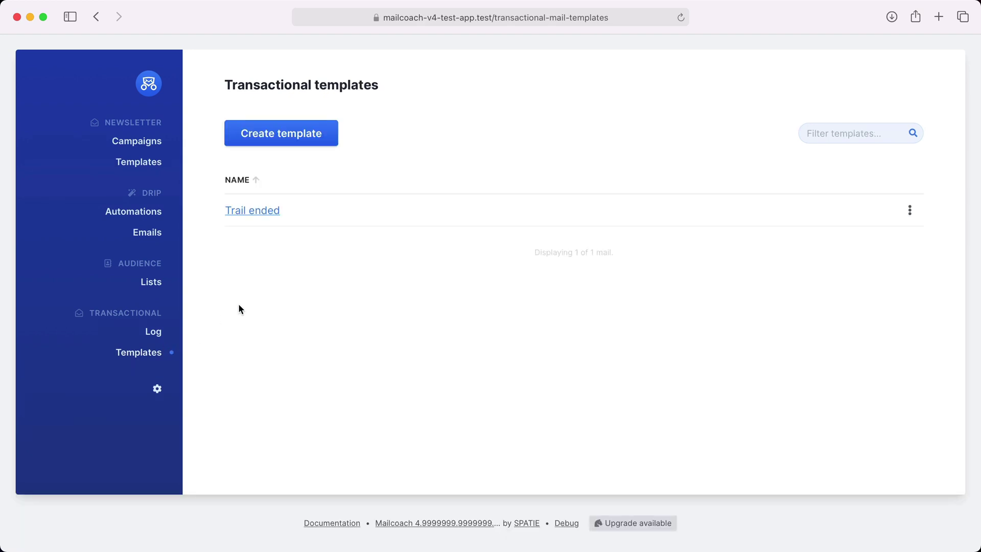
{"action": "left_click", "coordinate": [267, 214]}
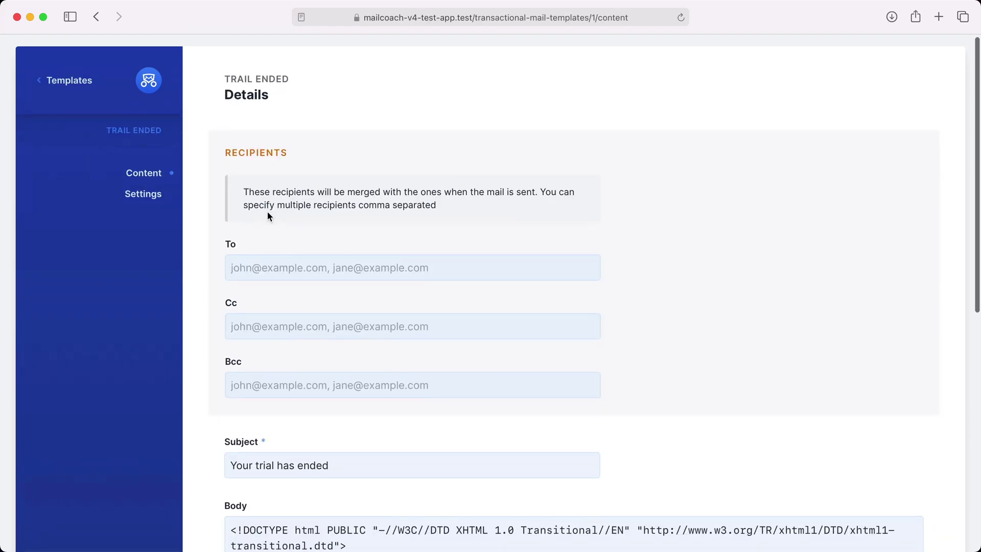
Look over the rest of the 'Trail ended' template, then go back to the Campaigns overview
{"action": "scroll", "coordinate": [268, 212], "scroll_direction": "down", "scroll_amount": 4}
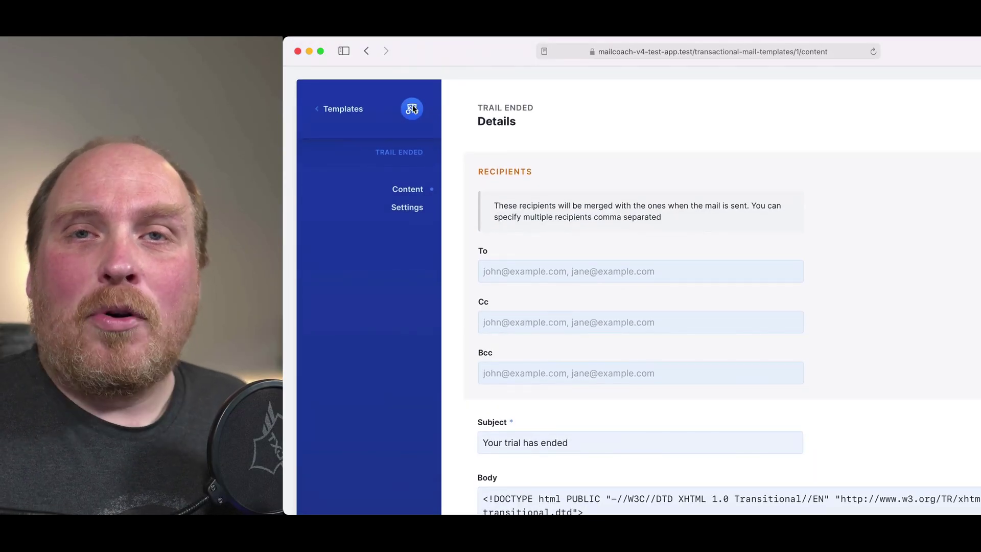
{"action": "left_click", "coordinate": [413, 106]}
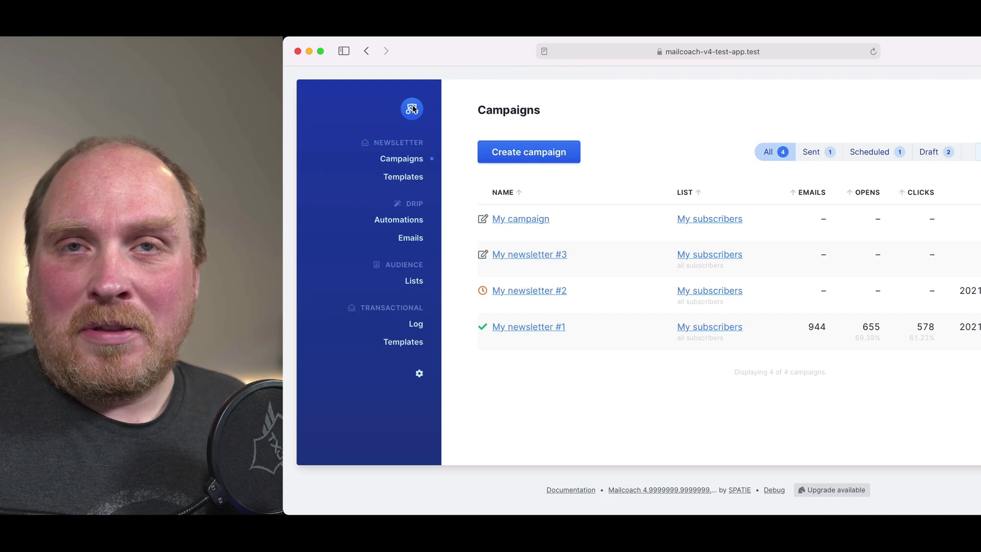